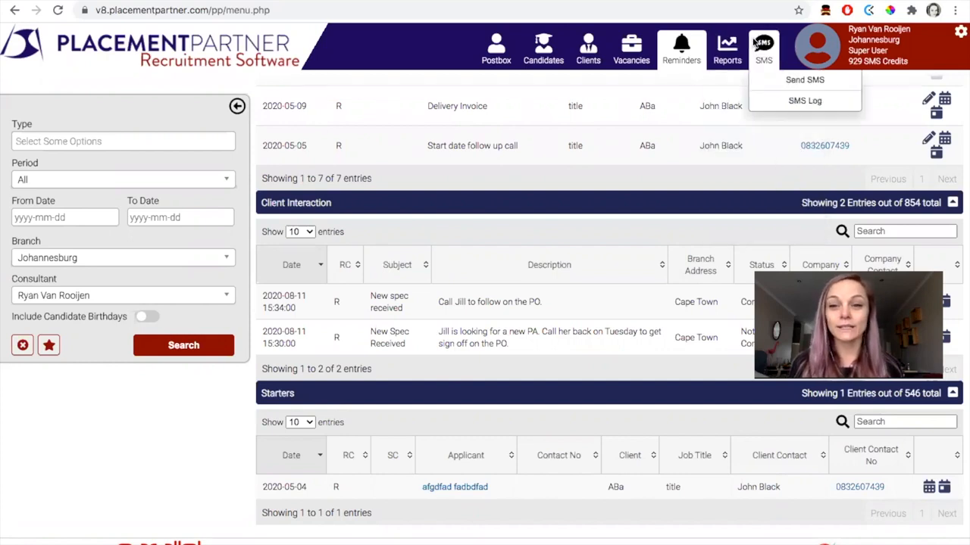
Start a new SMS and open the Postbox candidate search for adding recipients, with its available filters in view.
{"action": "mouse_move", "coordinate": [731, 49]}
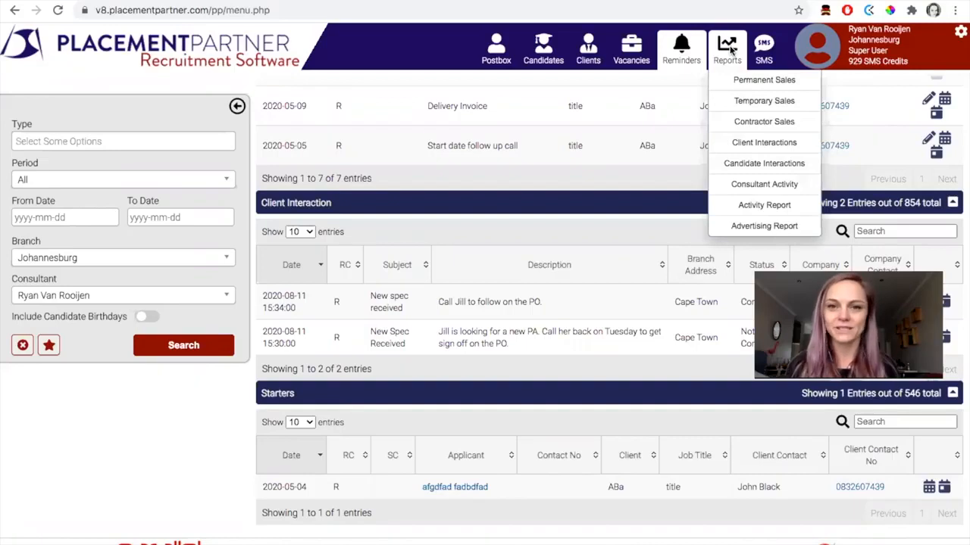
{"action": "mouse_move", "coordinate": [762, 47]}
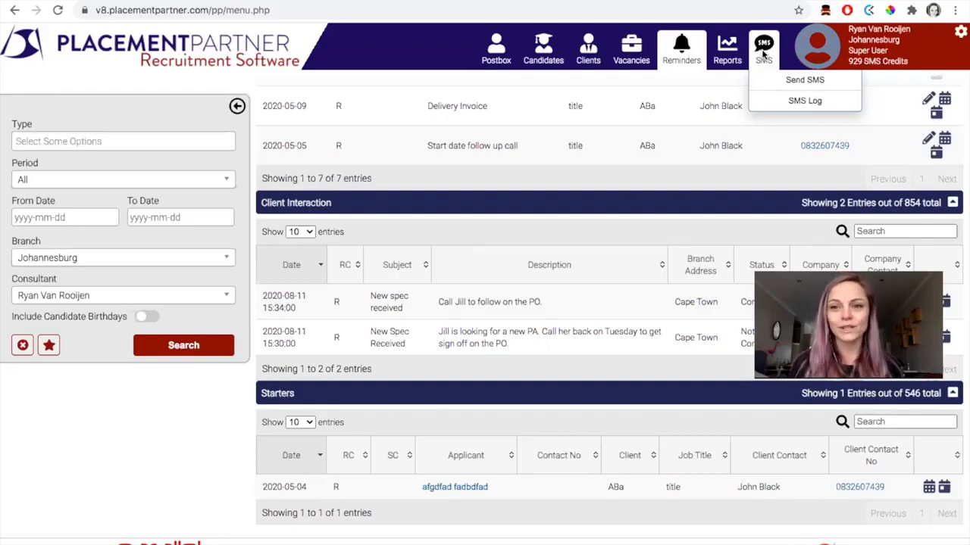
{"action": "left_click", "coordinate": [792, 88]}
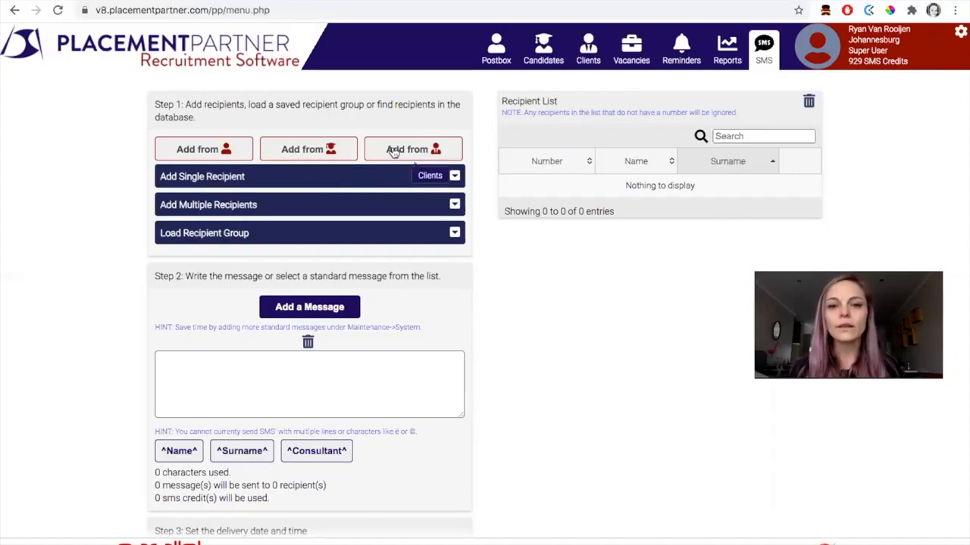
{"action": "left_click", "coordinate": [220, 155]}
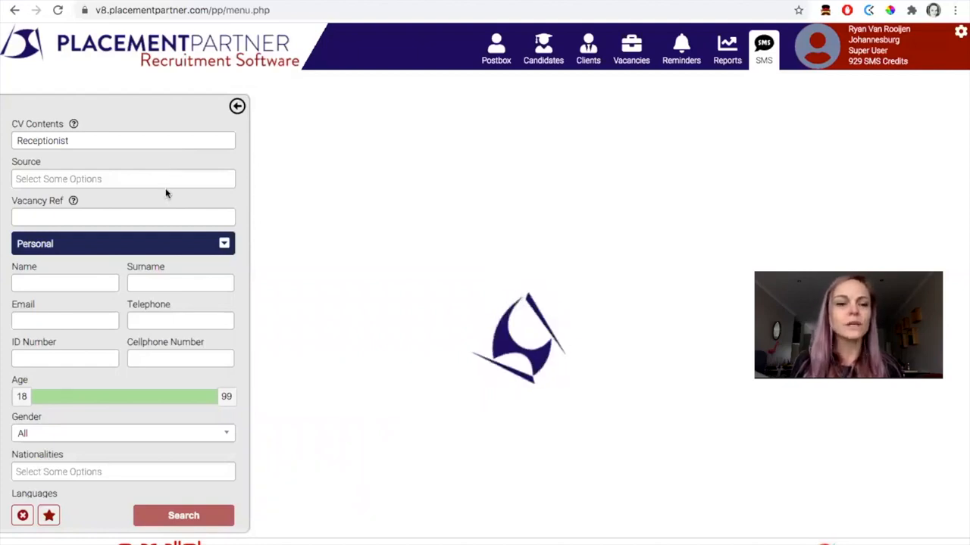
{"action": "scroll", "coordinate": [173, 254], "scroll_direction": "down", "scroll_amount": 2}
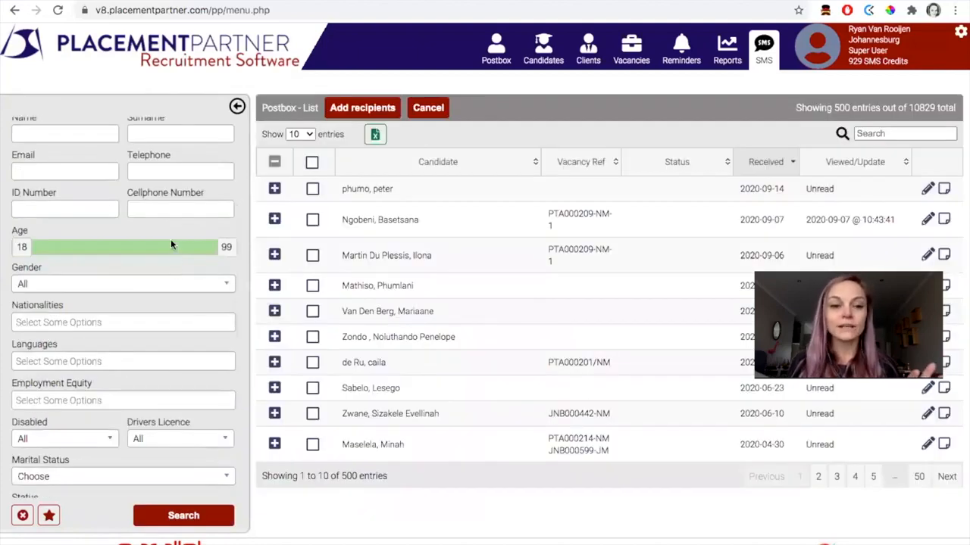
{"action": "scroll", "coordinate": [171, 244], "scroll_direction": "down", "scroll_amount": 2}
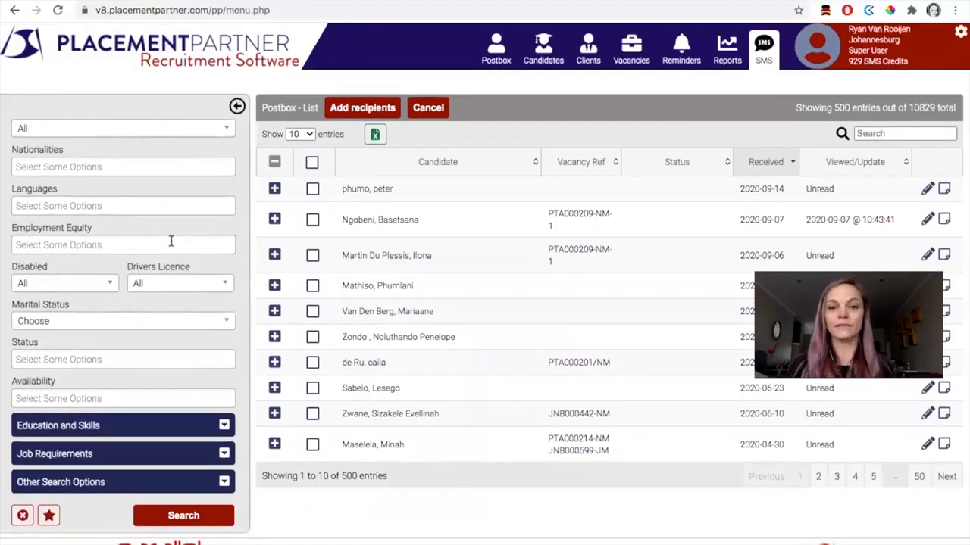
{"action": "scroll", "coordinate": [171, 243], "scroll_direction": "up", "scroll_amount": 4}
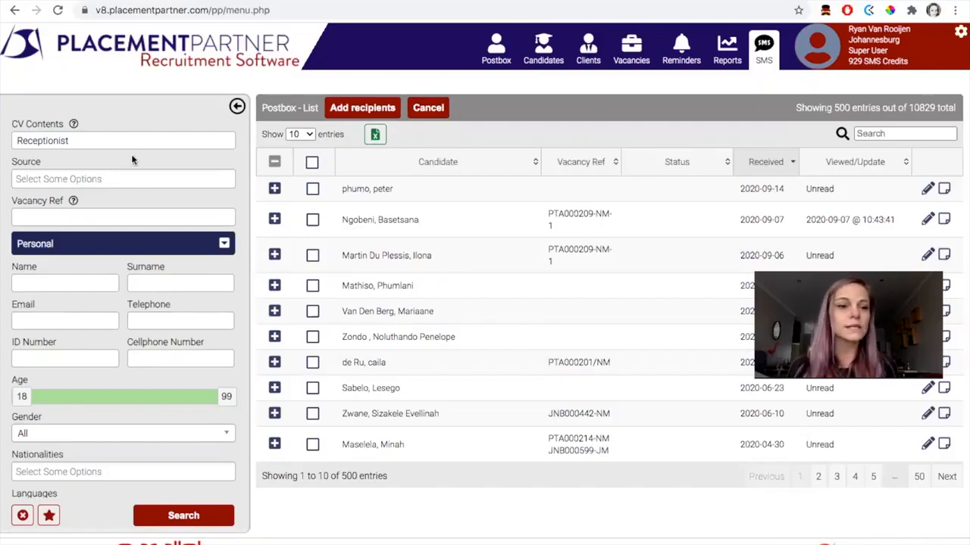
{"action": "left_click", "coordinate": [97, 141]}
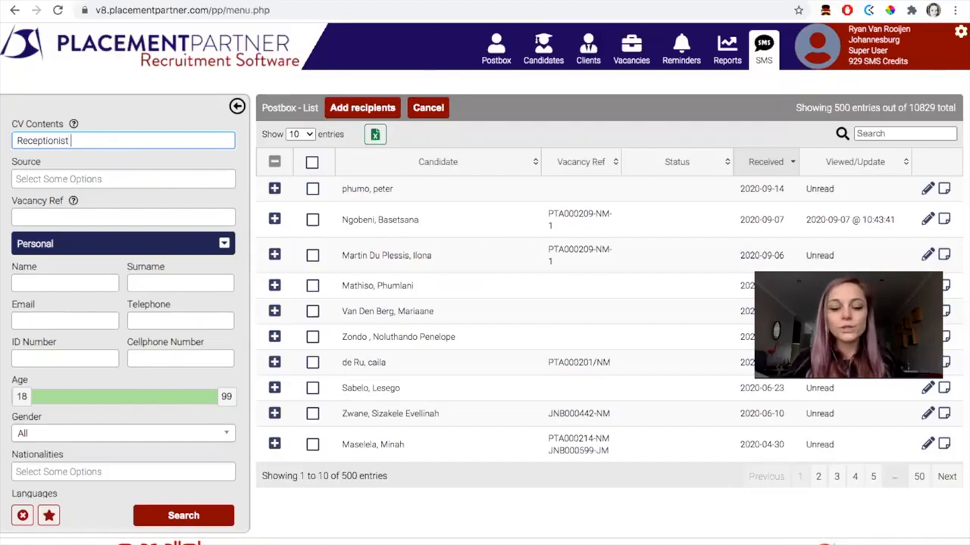
{"action": "type", "text": "AND"}
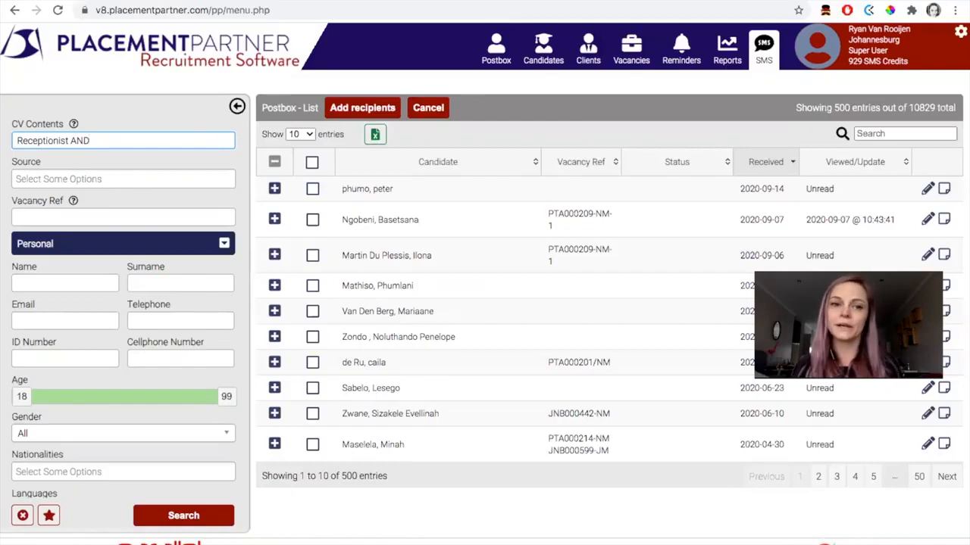
{"action": "key", "text": "BackSpace"}
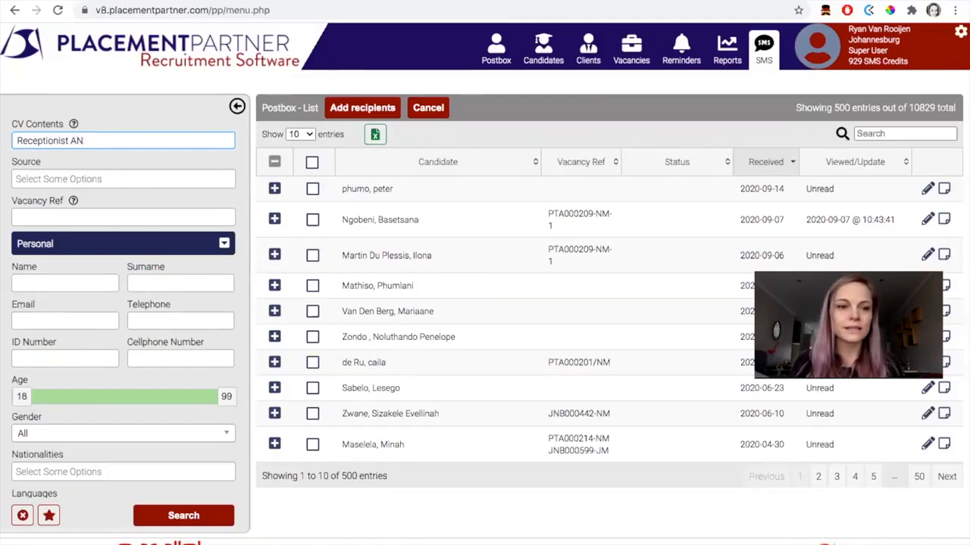
{"action": "key", "text": "BackSpace"}
{"action": "key", "text": "BackSpace"}
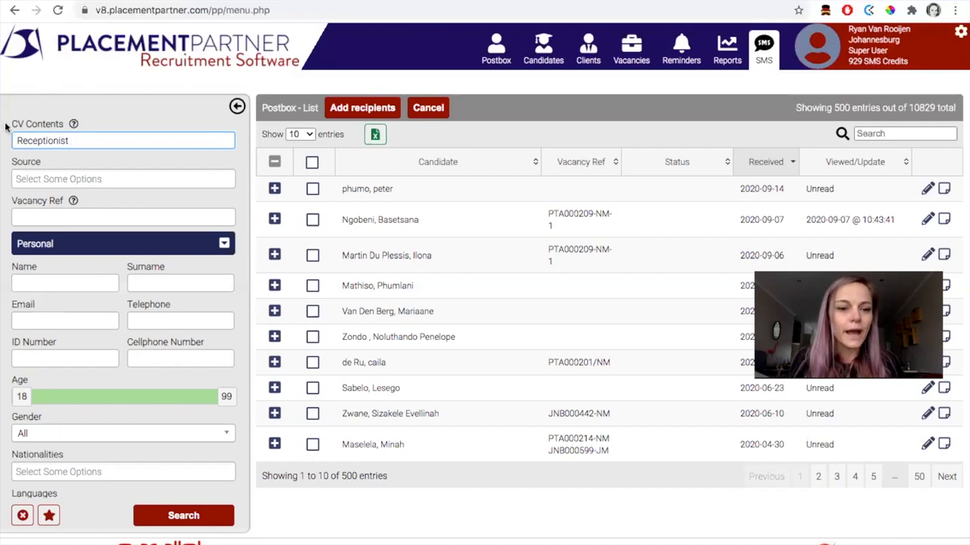
Search Postbox candidates with the maximum age set to 59 and add all those listed on the first page as SMS recipients.
{"action": "scroll", "coordinate": [80, 324], "scroll_direction": "down", "scroll_amount": 3}
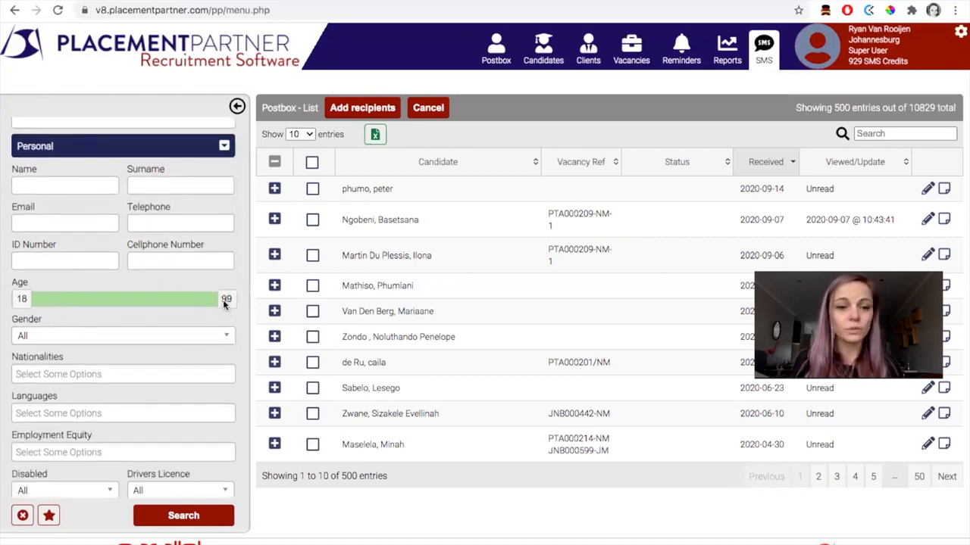
{"action": "left_click_drag", "start_coordinate": [226, 301], "coordinate": [127, 302]}
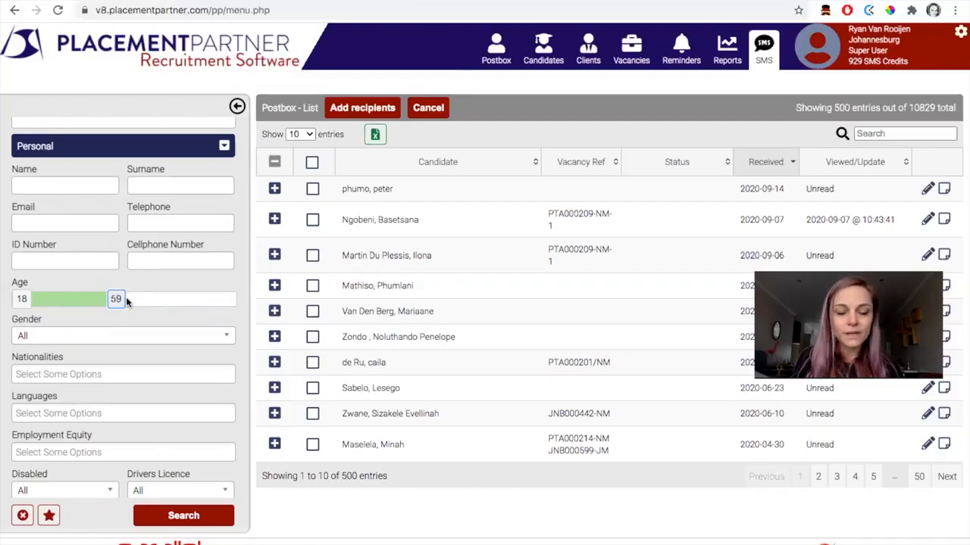
{"action": "left_click", "coordinate": [183, 516]}
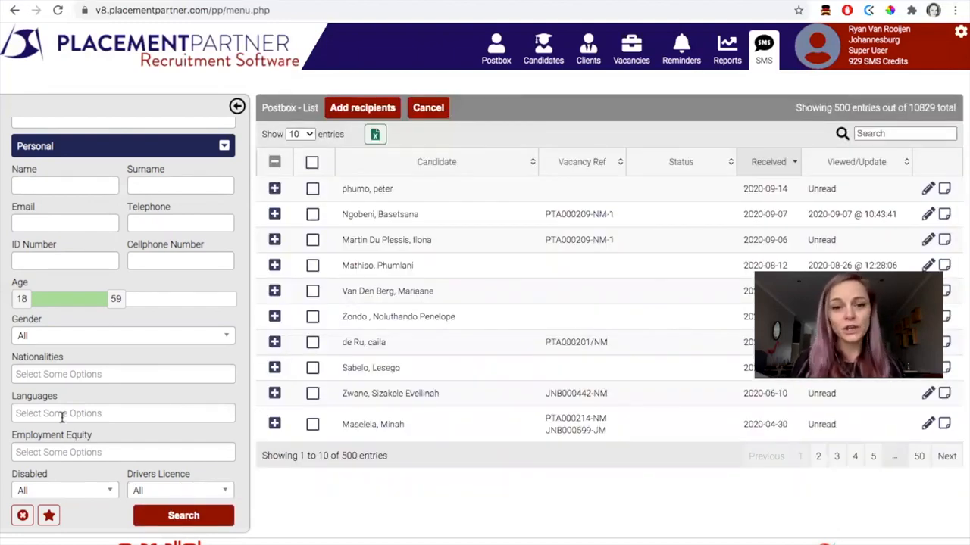
{"action": "left_click", "coordinate": [312, 163]}
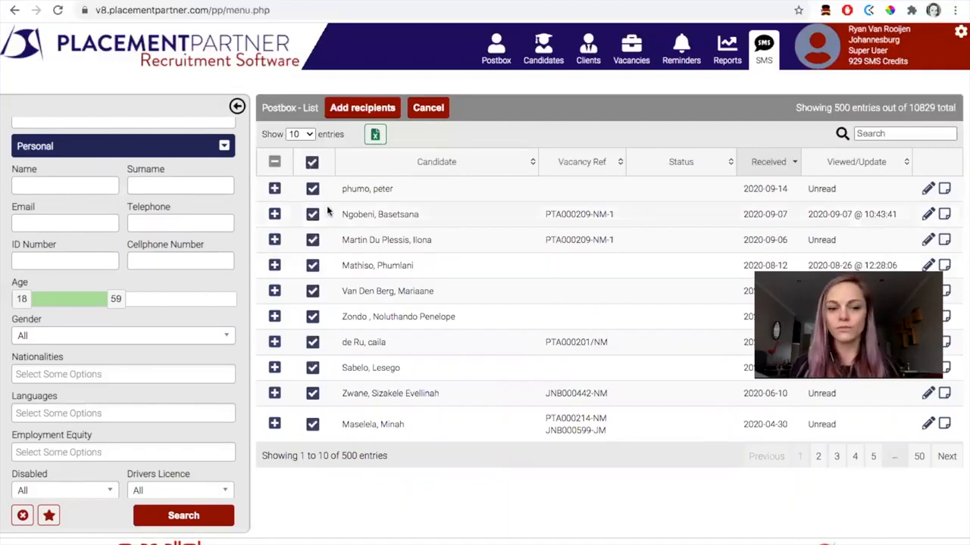
{"action": "left_click", "coordinate": [361, 107]}
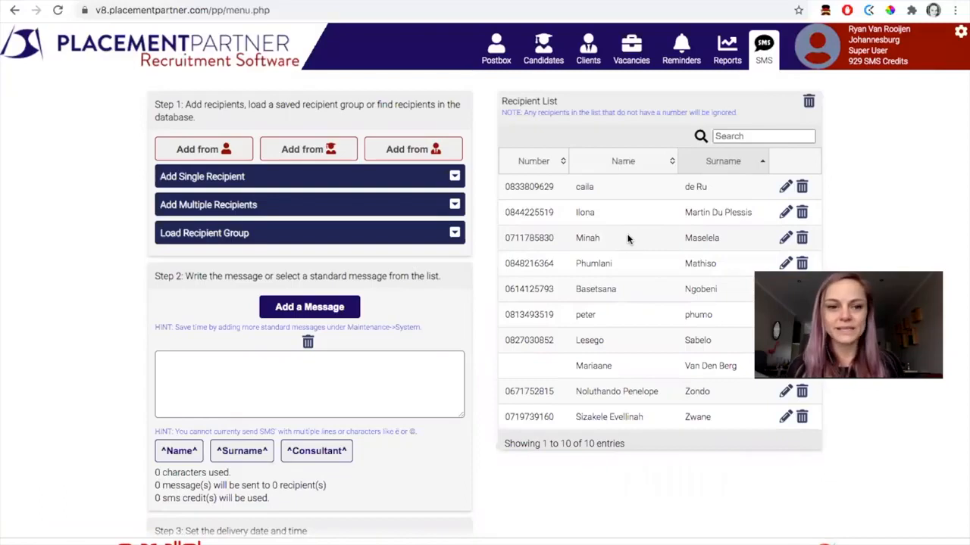
Examine the options for adding a single recipient, adding multiple recipients and loading a recipient group.
{"action": "left_click", "coordinate": [453, 178]}
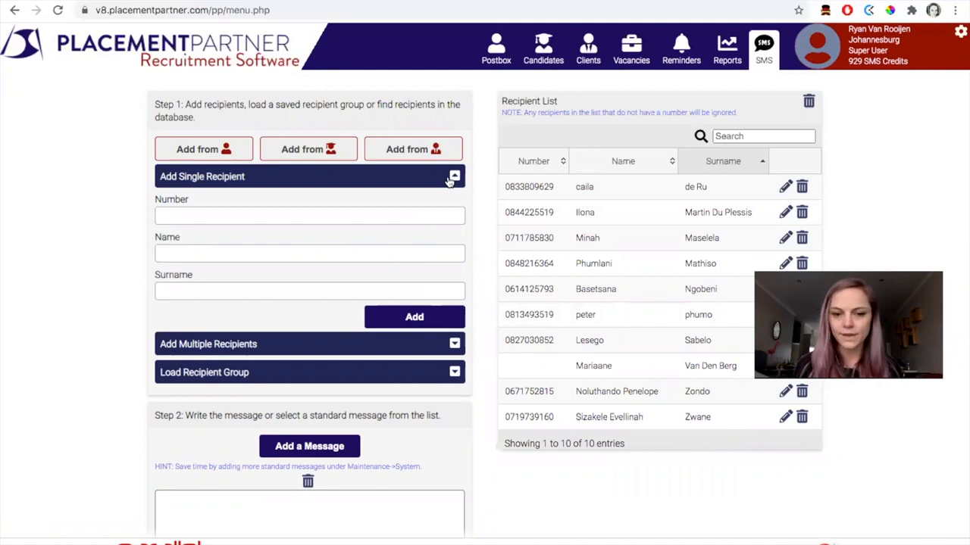
{"action": "left_click", "coordinate": [454, 178]}
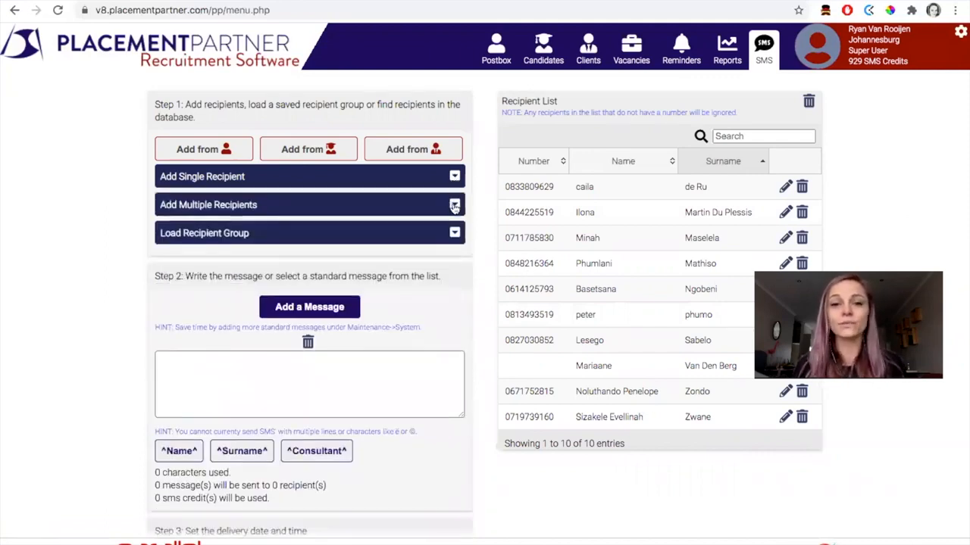
{"action": "left_click", "coordinate": [454, 205]}
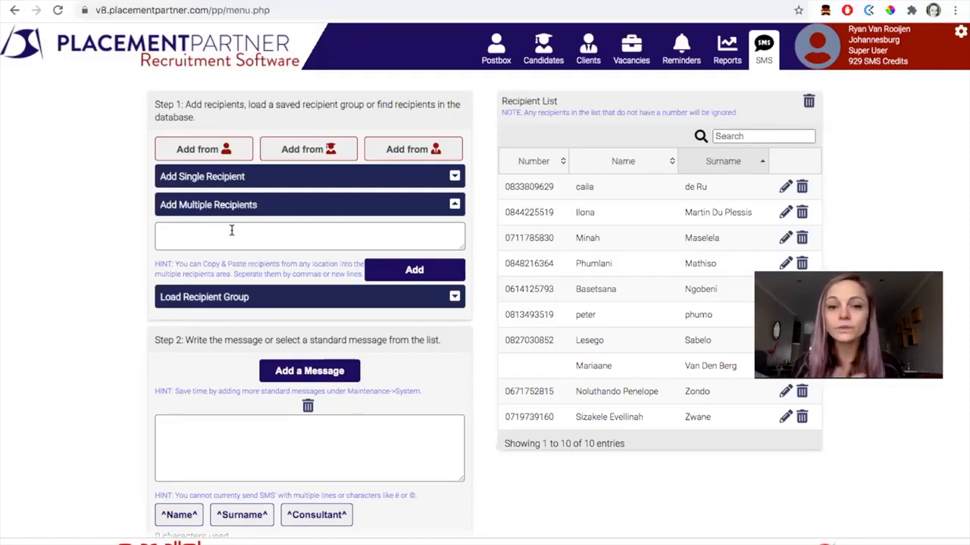
{"action": "left_click", "coordinate": [454, 206]}
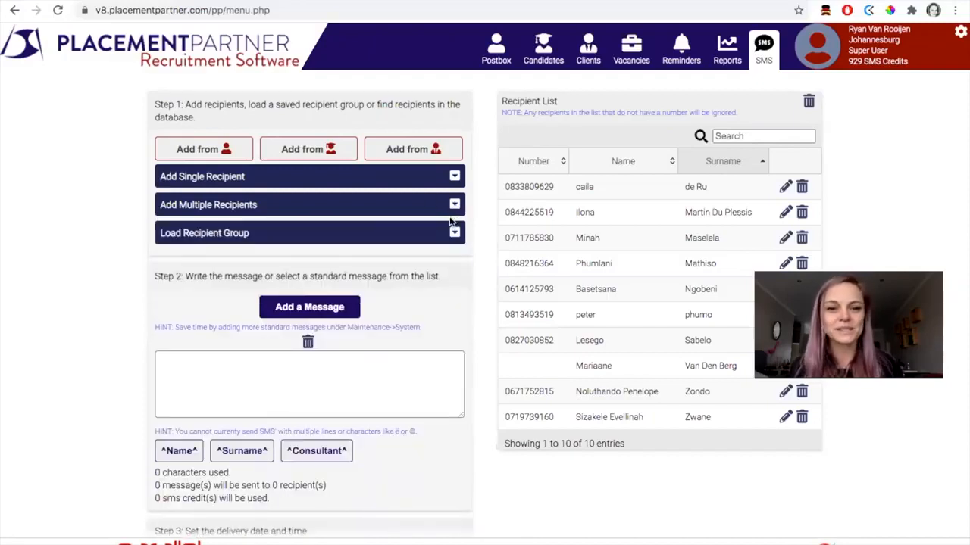
{"action": "left_click", "coordinate": [443, 239]}
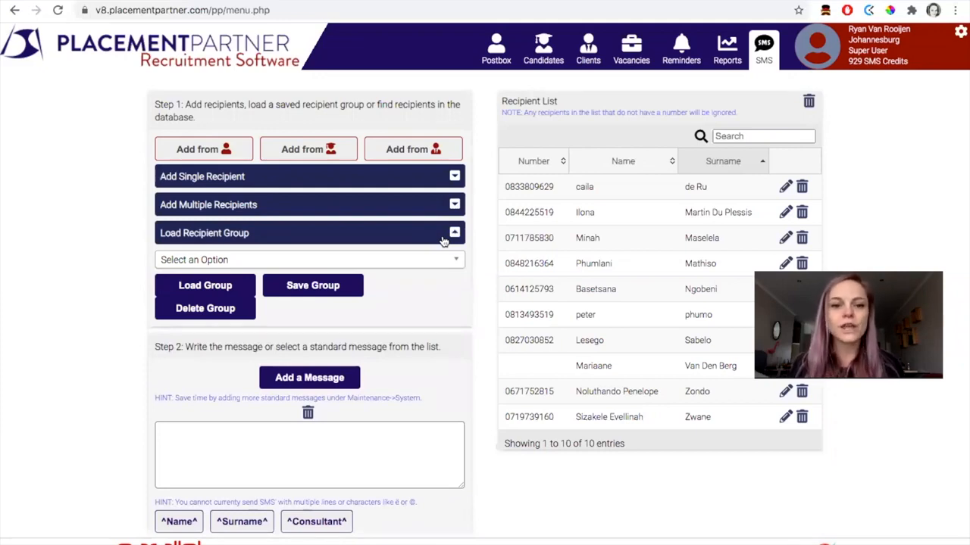
{"action": "left_click", "coordinate": [445, 237]}
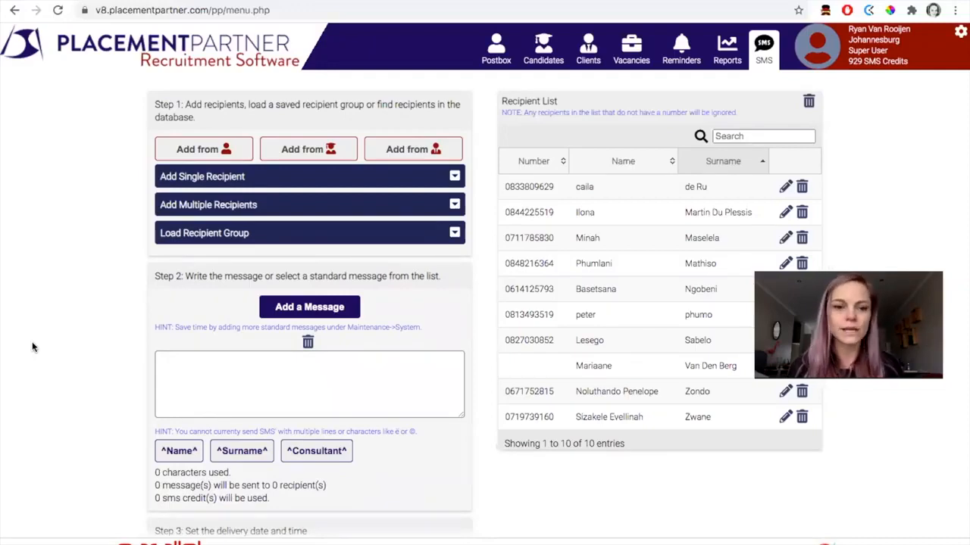
Paste the prepared "New Vacancy from Placement Partner!" Receptionist text into the SMS message and review it from start to end.
{"action": "scroll", "coordinate": [66, 400], "scroll_direction": "down", "scroll_amount": 1}
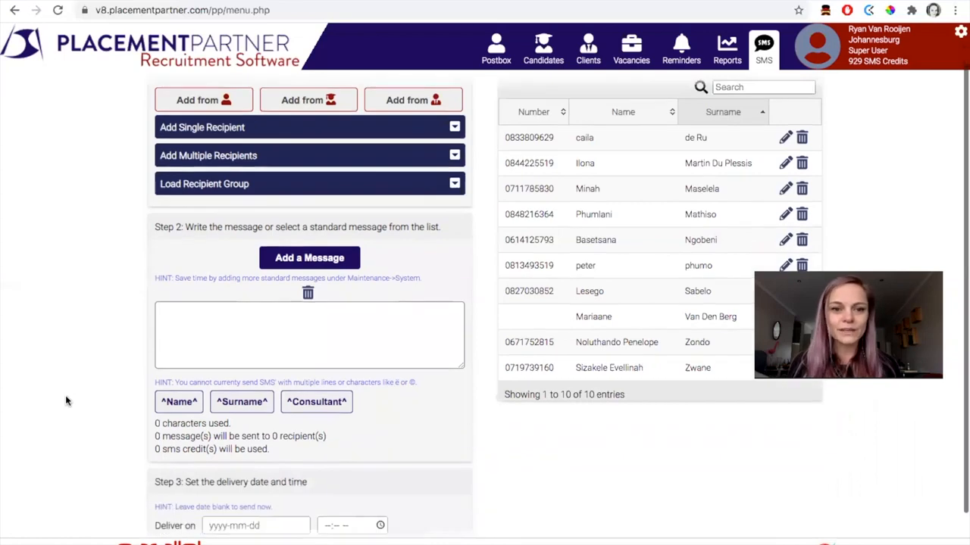
{"action": "left_click", "coordinate": [212, 326]}
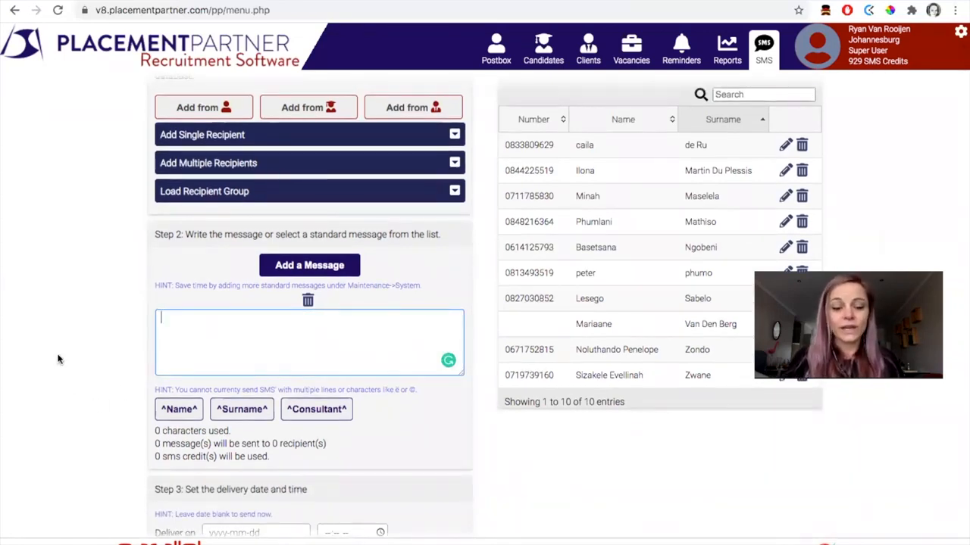
{"action": "key", "text": "ctrl+v"}
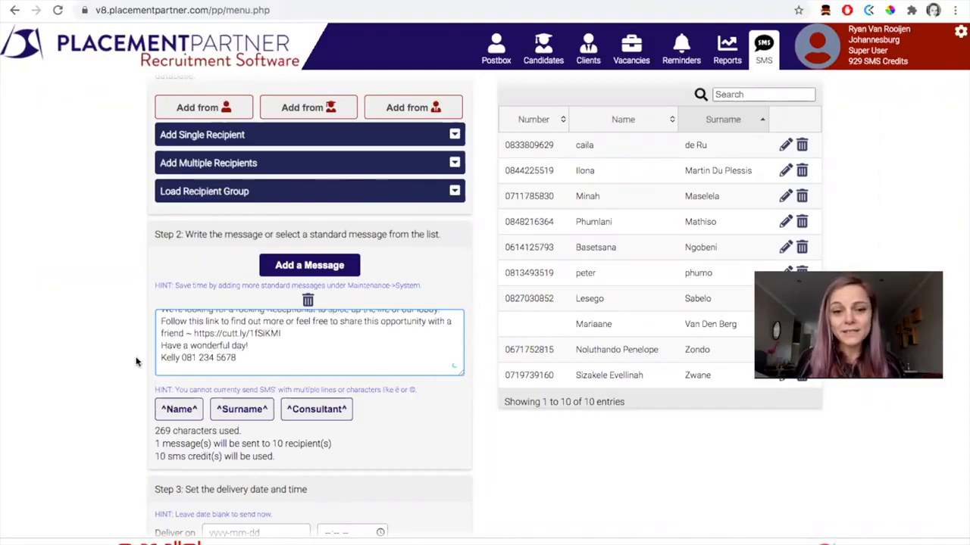
{"action": "scroll", "coordinate": [256, 363], "scroll_direction": "up", "scroll_amount": 3}
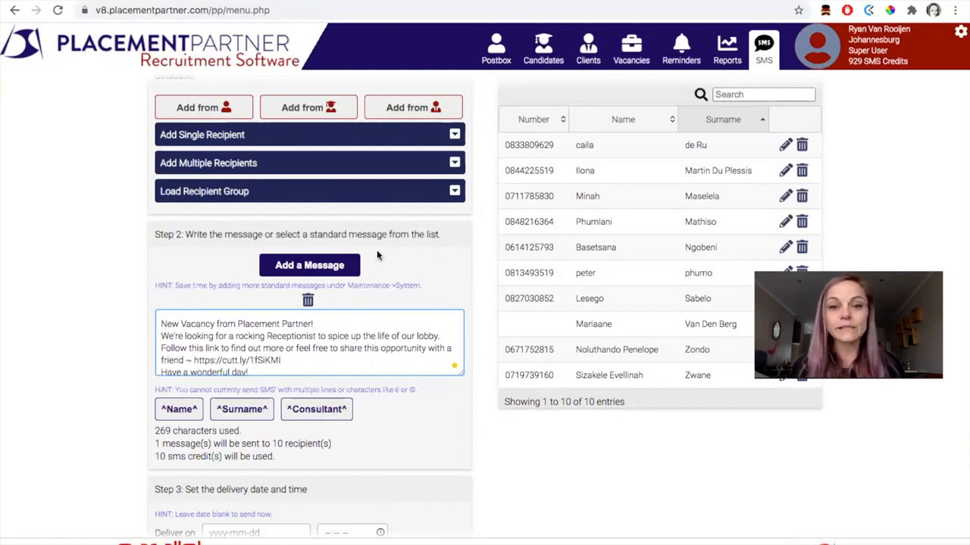
{"action": "mouse_move", "coordinate": [618, 62]}
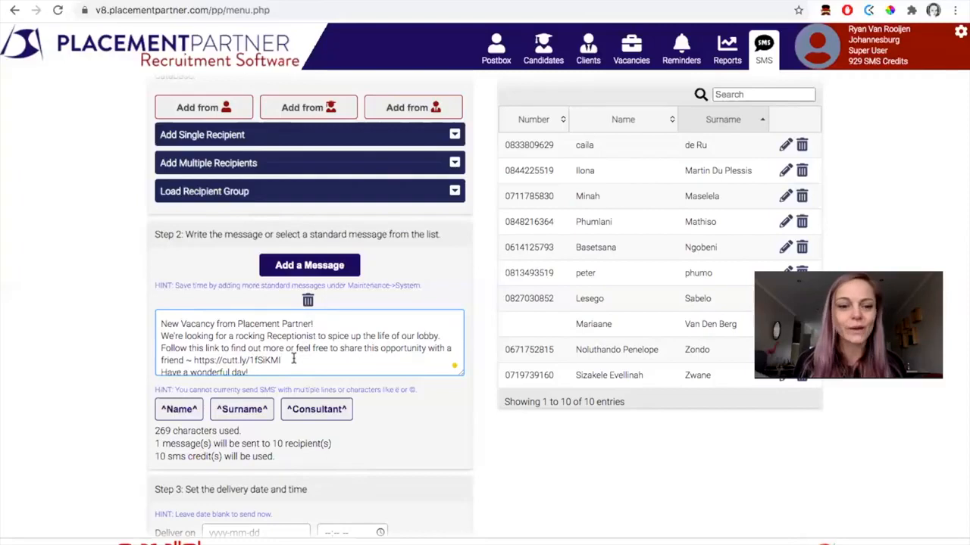
{"action": "scroll", "coordinate": [311, 356], "scroll_direction": "down", "scroll_amount": 1}
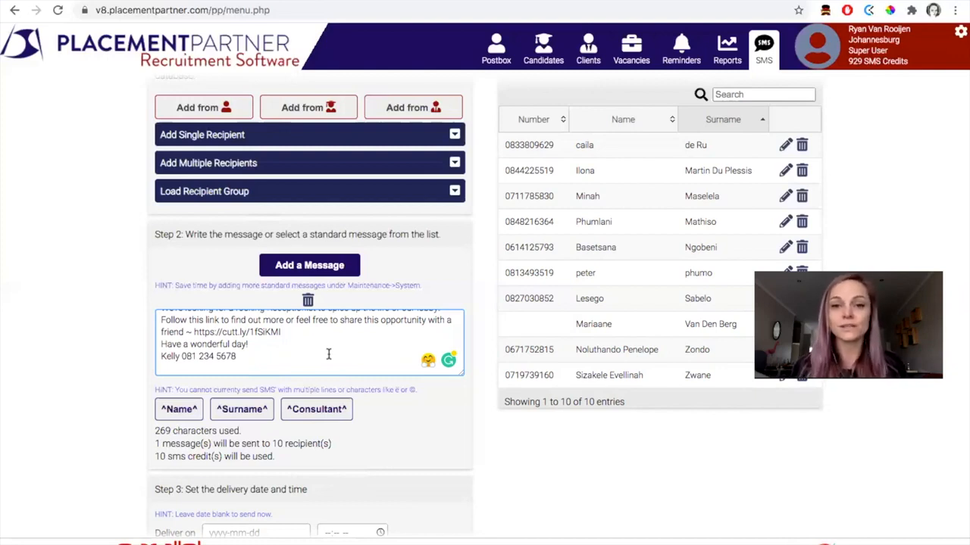
{"action": "mouse_move", "coordinate": [761, 45]}
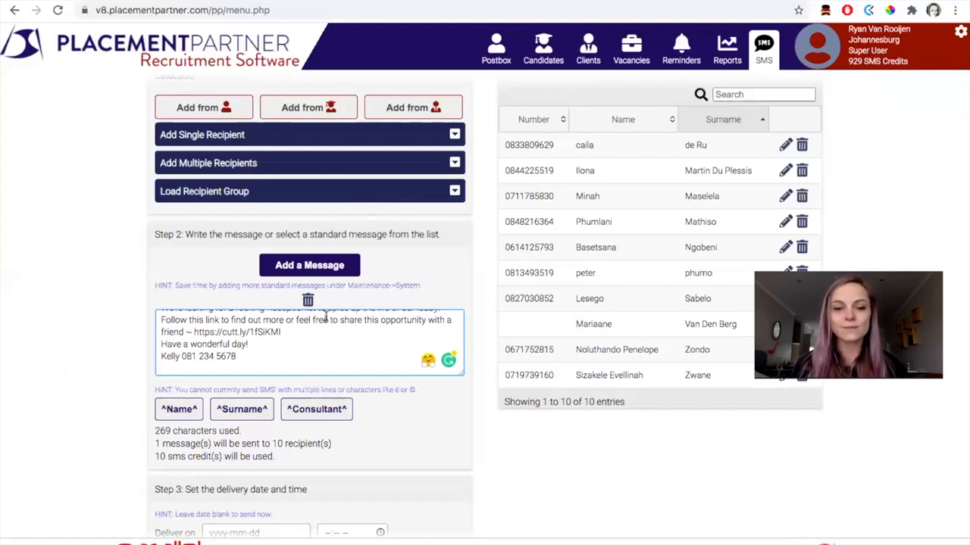
Add the greeting "Hi" followed by the recipient name placeholder on the line above the vacancy text.
{"action": "scroll", "coordinate": [326, 315], "scroll_direction": "up", "scroll_amount": 3}
{"action": "left_click", "coordinate": [168, 316]}
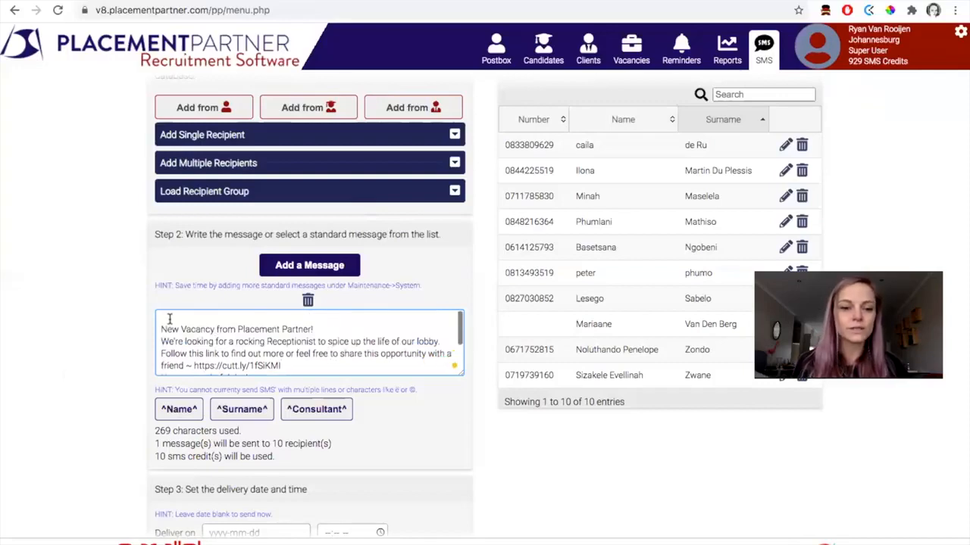
{"action": "type", "text": "Hi"}
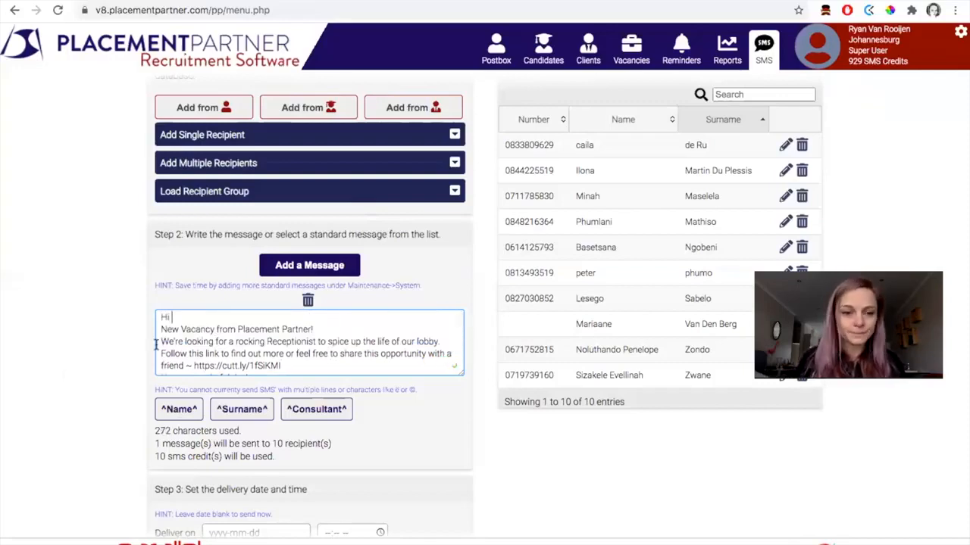
{"action": "left_click", "coordinate": [172, 415]}
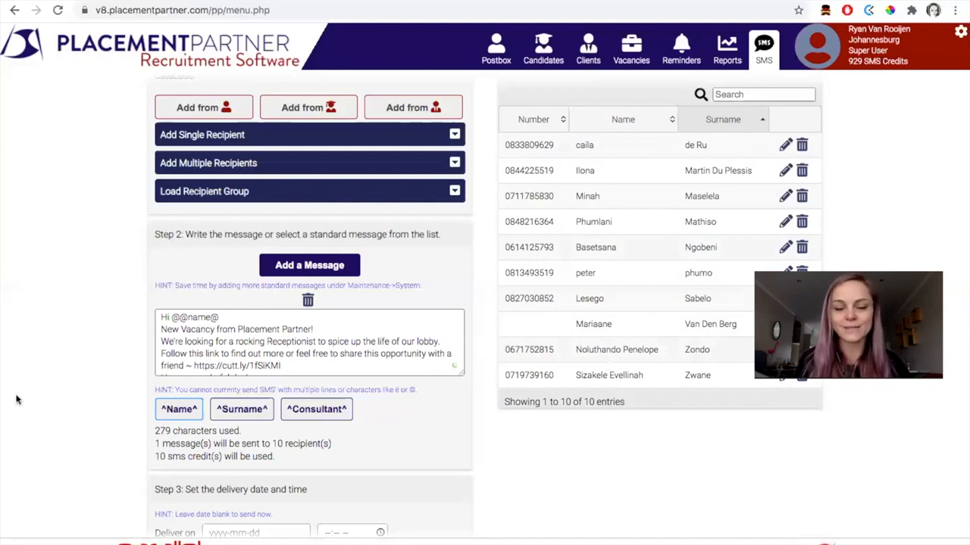
Set the SMS delivery date to 2020-09-18 and the time to 08:00 AM.
{"action": "scroll", "coordinate": [68, 403], "scroll_direction": "down", "scroll_amount": 2}
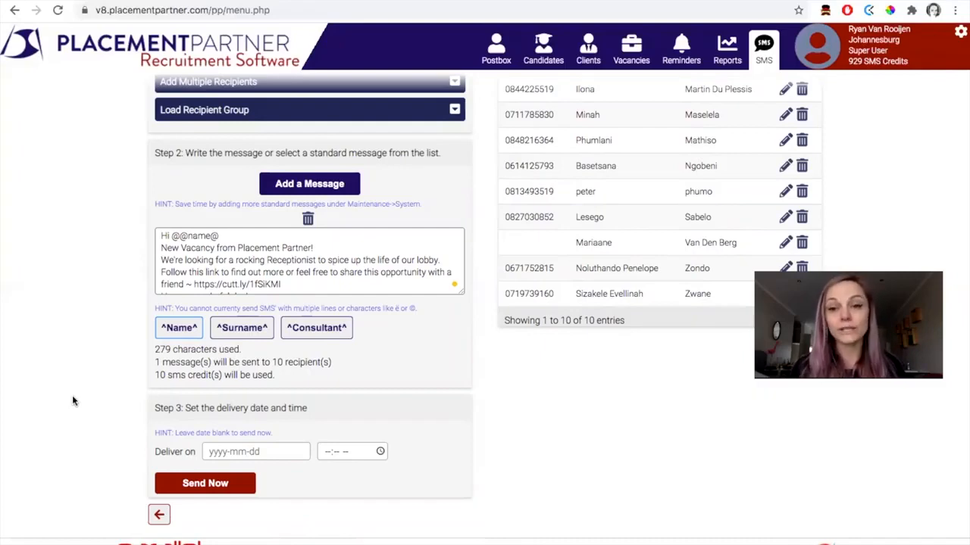
{"action": "left_click", "coordinate": [298, 452]}
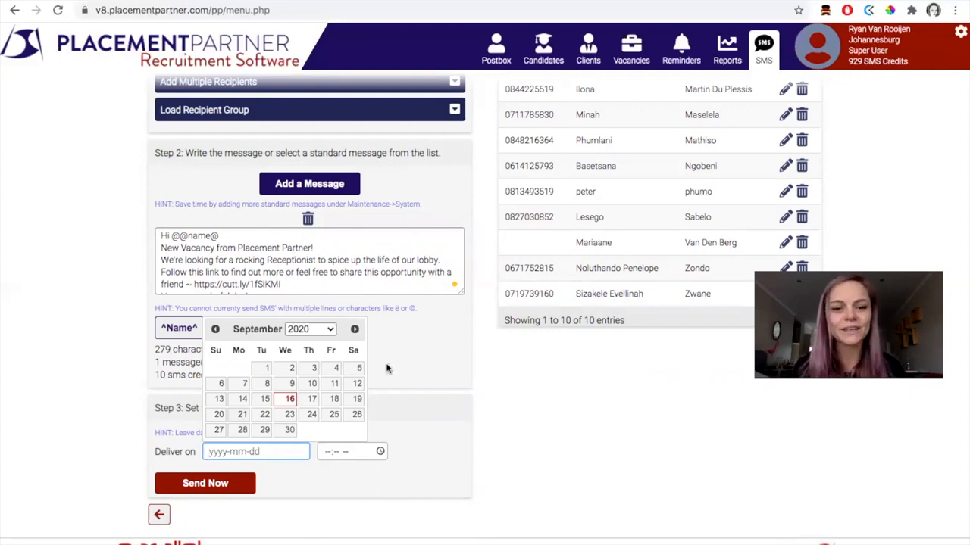
{"action": "left_click", "coordinate": [334, 399]}
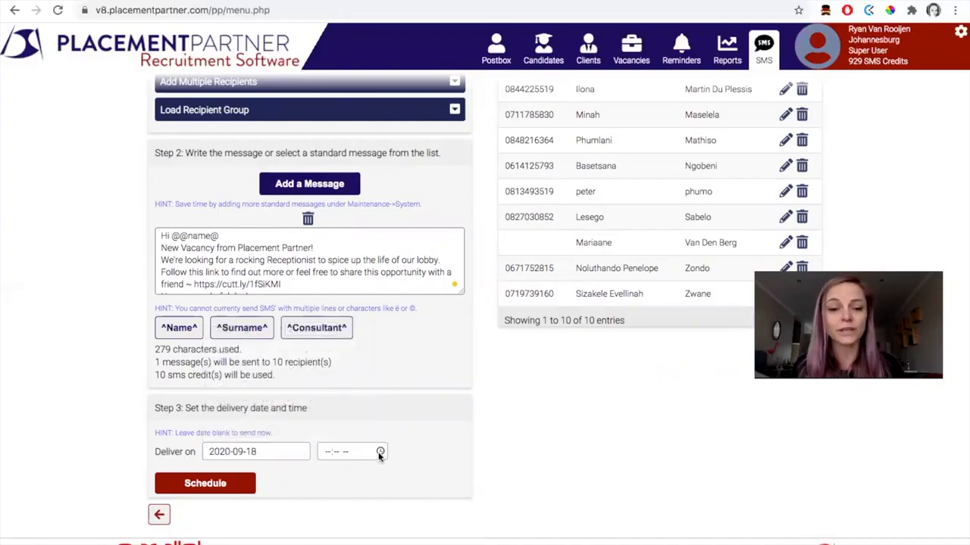
{"action": "left_click", "coordinate": [379, 453]}
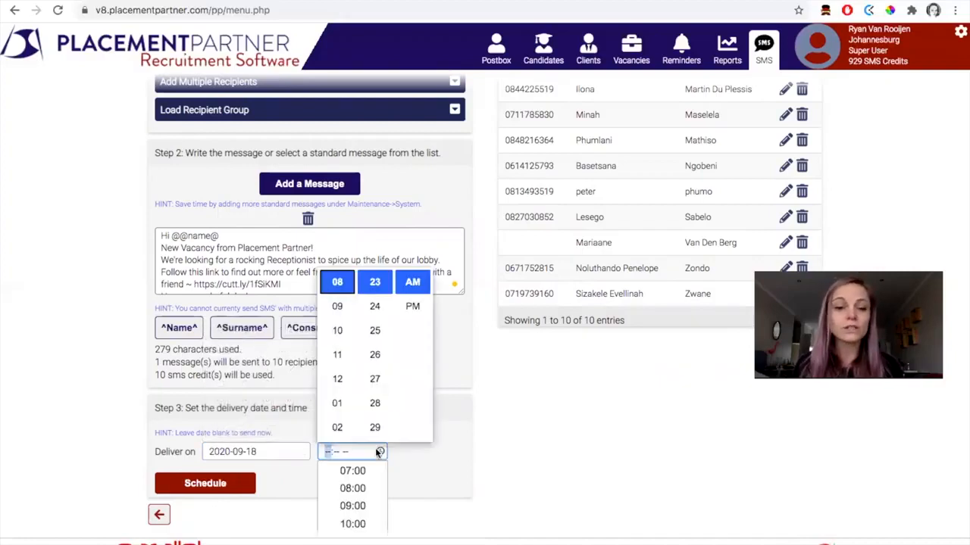
{"action": "left_click", "coordinate": [353, 488]}
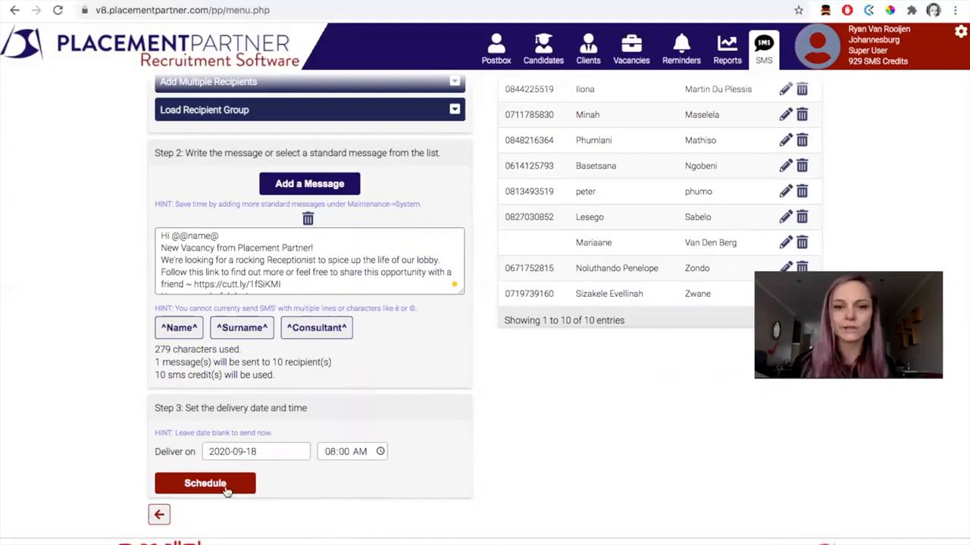
{"action": "scroll", "coordinate": [522, 447], "scroll_direction": "up", "scroll_amount": 1}
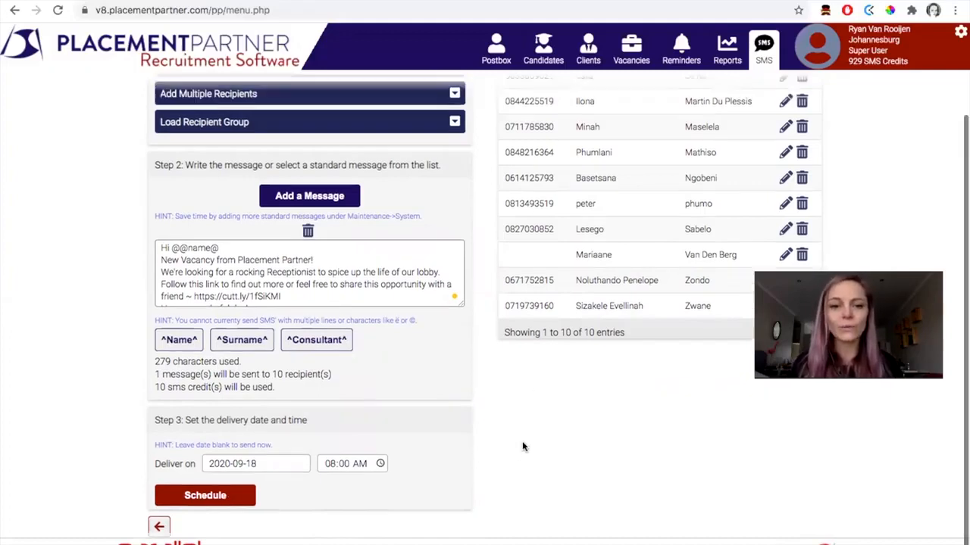
{"action": "scroll", "coordinate": [522, 445], "scroll_direction": "up", "scroll_amount": 2}
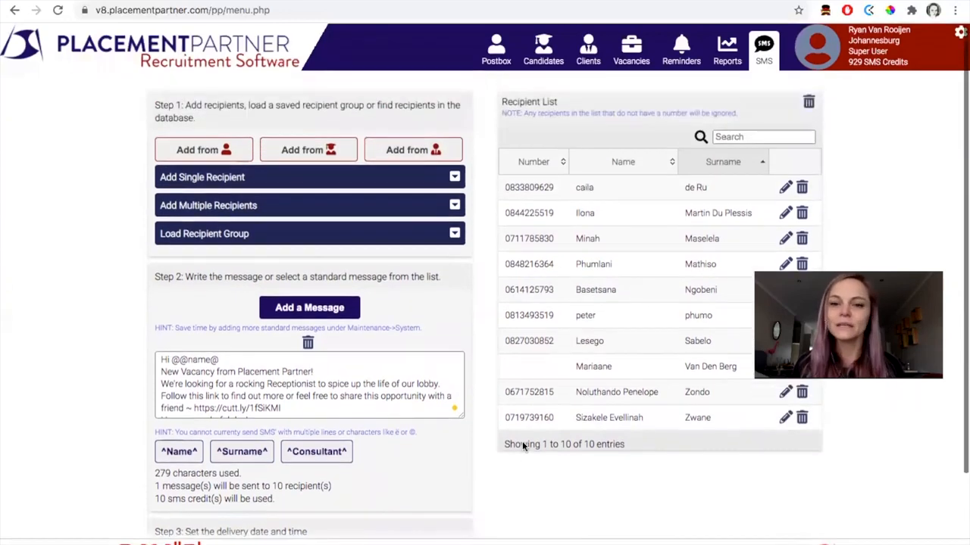